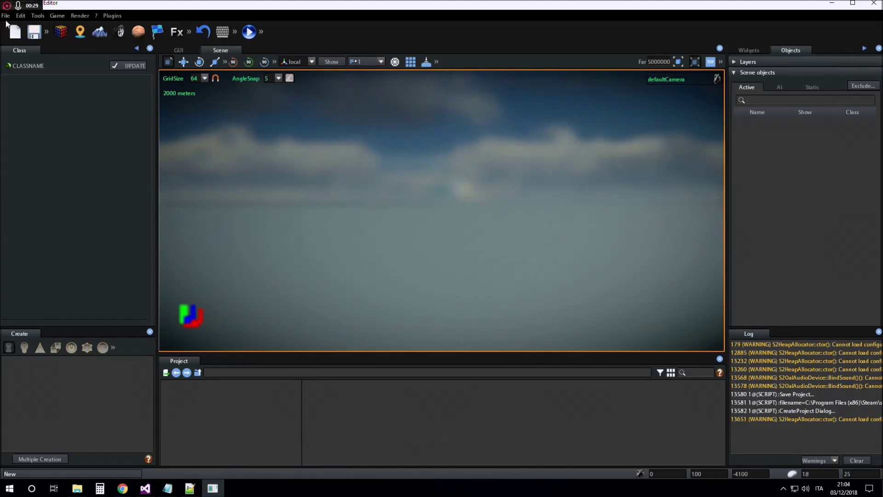
- Begin a new project and name it EasyGamePackTest
click(5, 15)
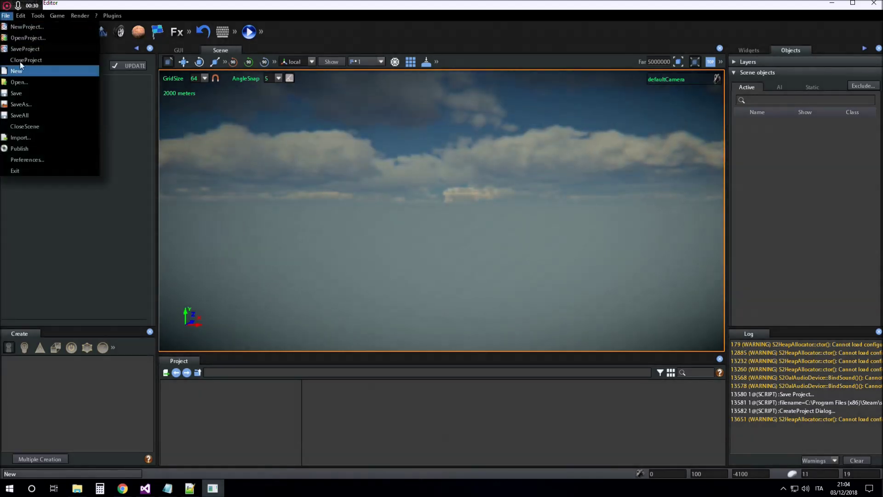
click(23, 29)
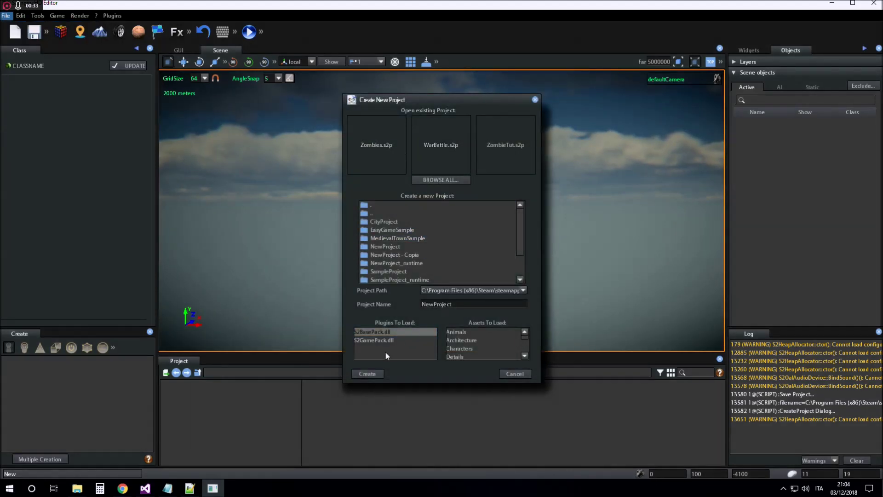
click(465, 304)
text(EasyGame)
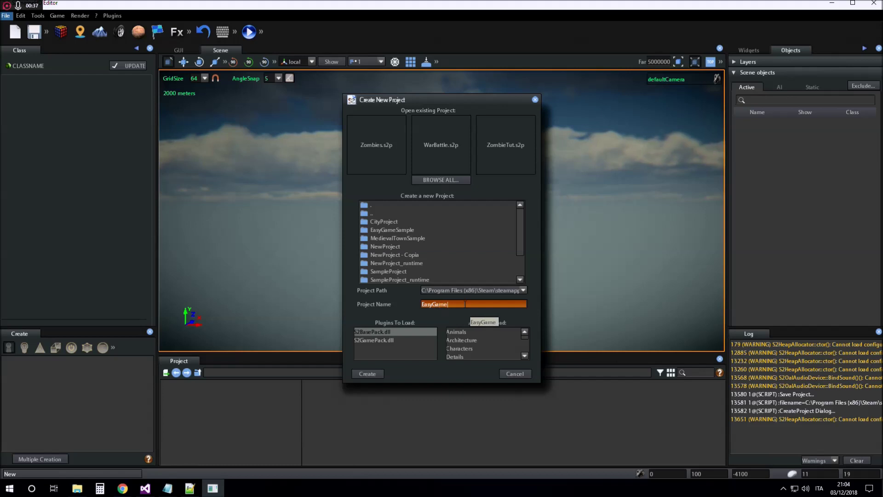
text(PackTest)
key(Return)
- Add the S2GamePack.dll plugin and the EasyGame assets to the new project, and create it
click(374, 341)
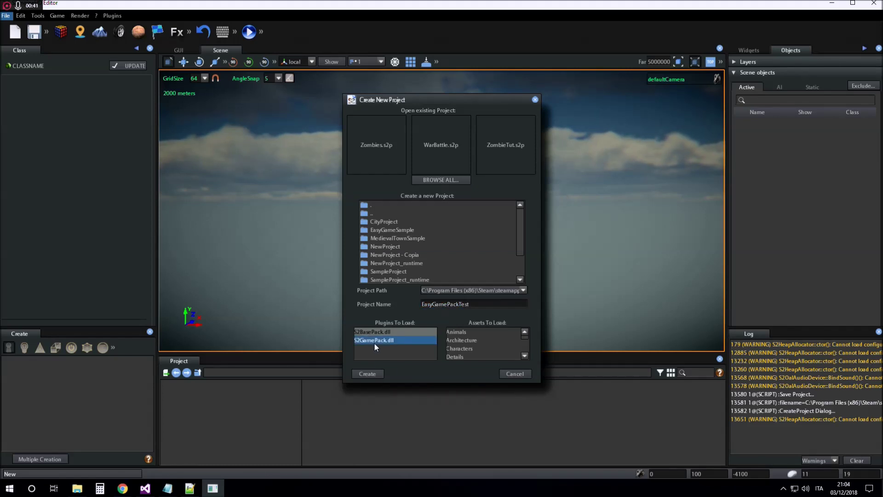
click(526, 357)
click(525, 357)
click(526, 357)
click(465, 340)
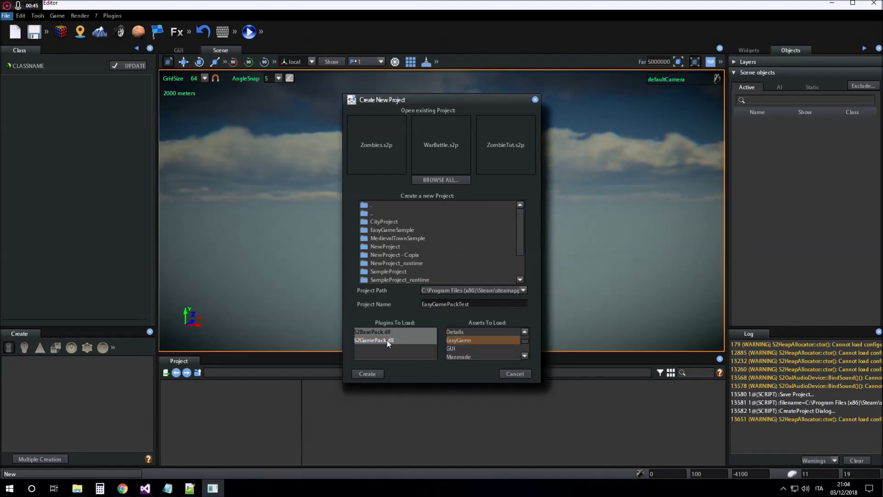
click(367, 373)
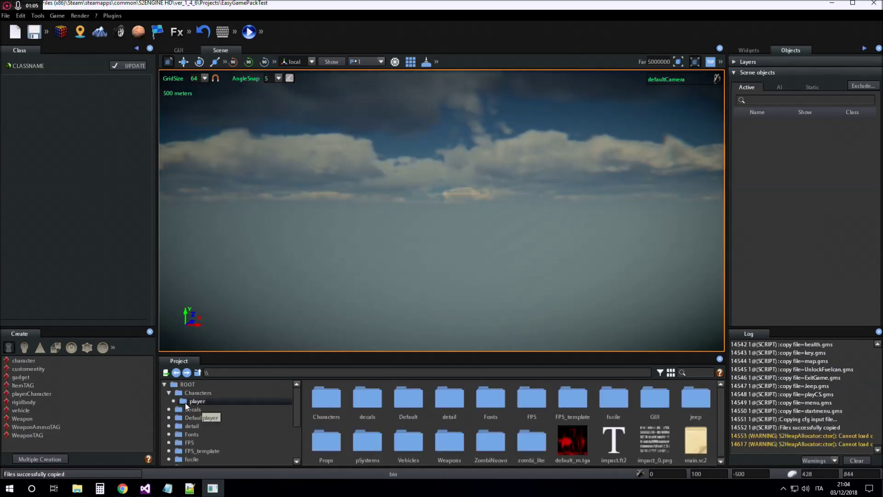
- Create a new scene named NewScene with dimensions of 50000 and the default cube inserted
click(14, 33)
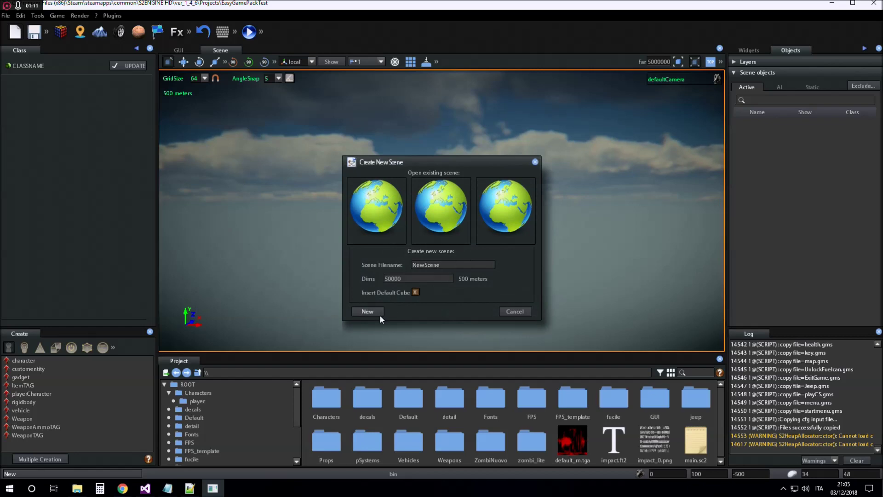
click(379, 314)
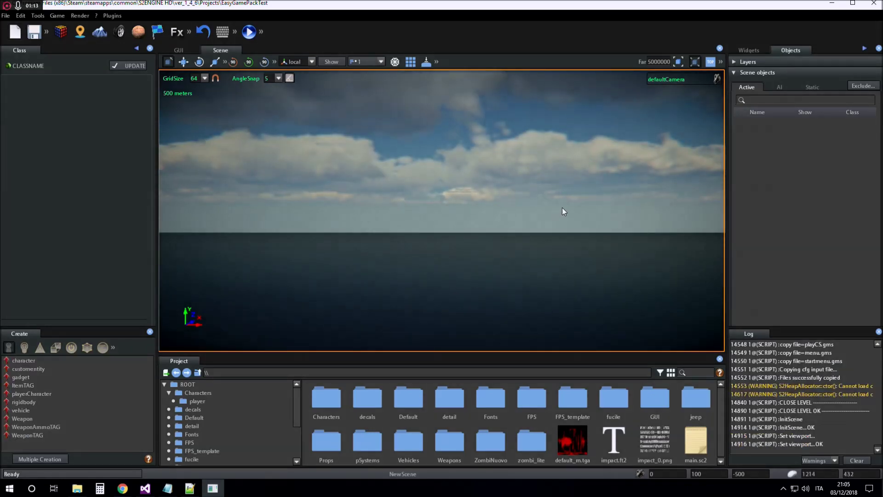
- Filter the FPS_template folder to prefabs and place the EGP_PlayerFPS_noGUI.so2 player prefab on the scene's ground
key(e)
key(s)
right_drag(562, 208, 468, 264)
key(w)
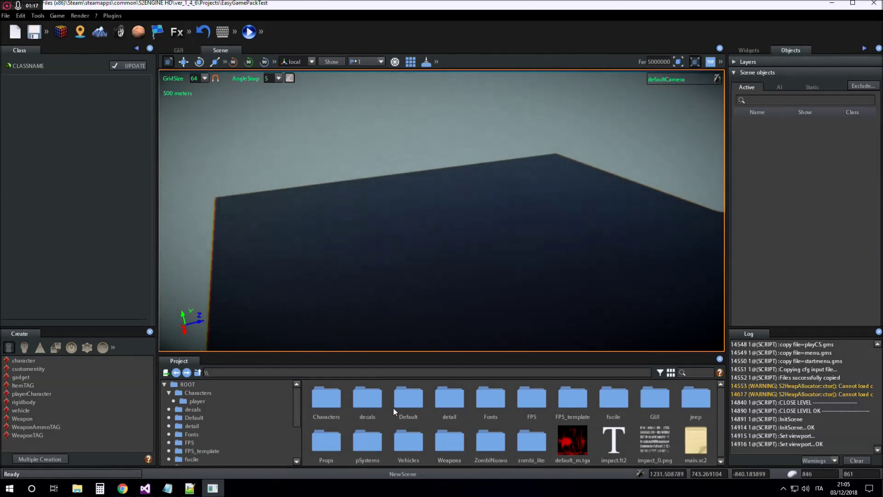
double_click(585, 402)
click(660, 374)
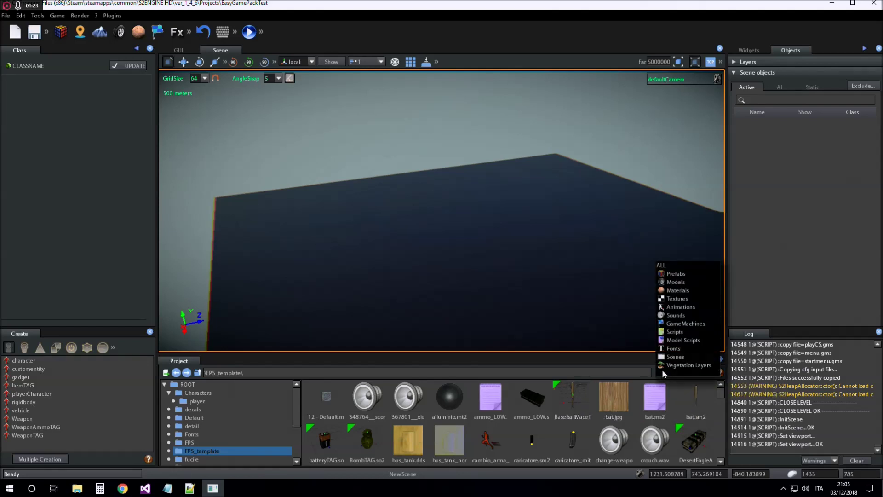
click(689, 276)
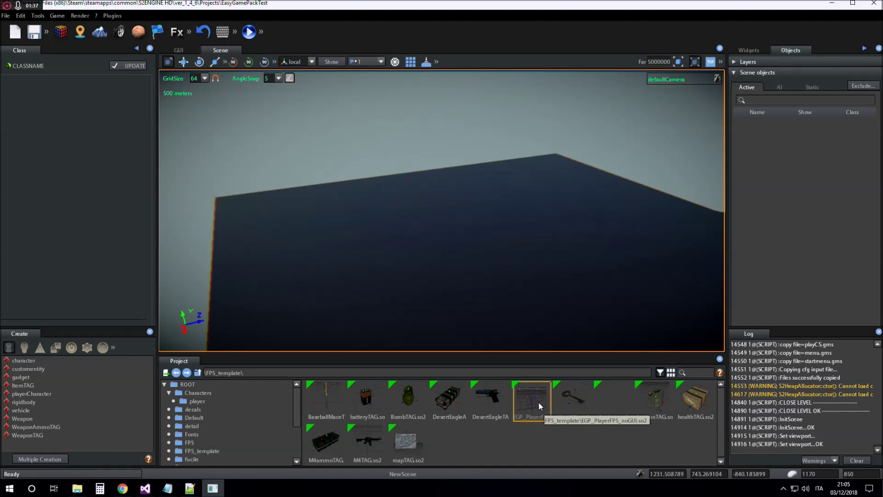
mouse_move(521, 266)
mouse_down()
mouse_move(574, 255)
mouse_move(581, 266)
mouse_move(535, 267)
mouse_up()
mouse_move(541, 275)
right_down()
mouse_move(550, 284)
mouse_move(552, 276)
right_up()
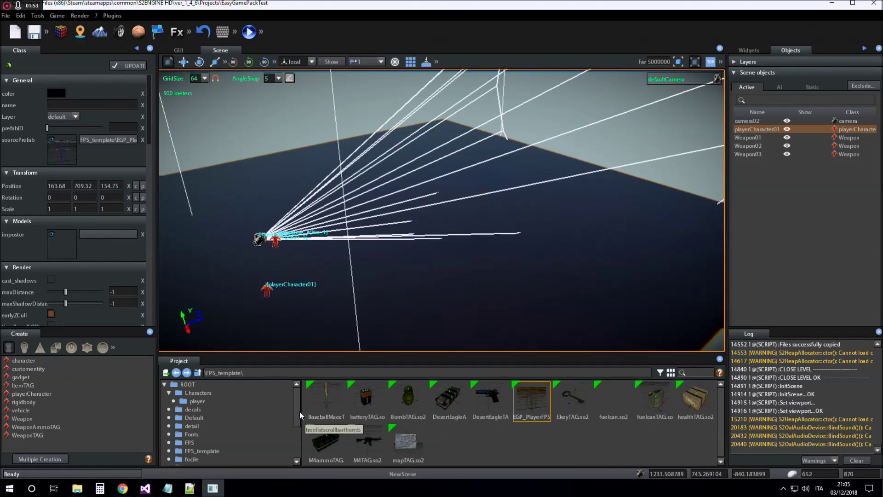
- Add the EGP_gui.so2 prefab from the GUI folder to the scene and test-run the game
scroll(295, 442, down, 3)
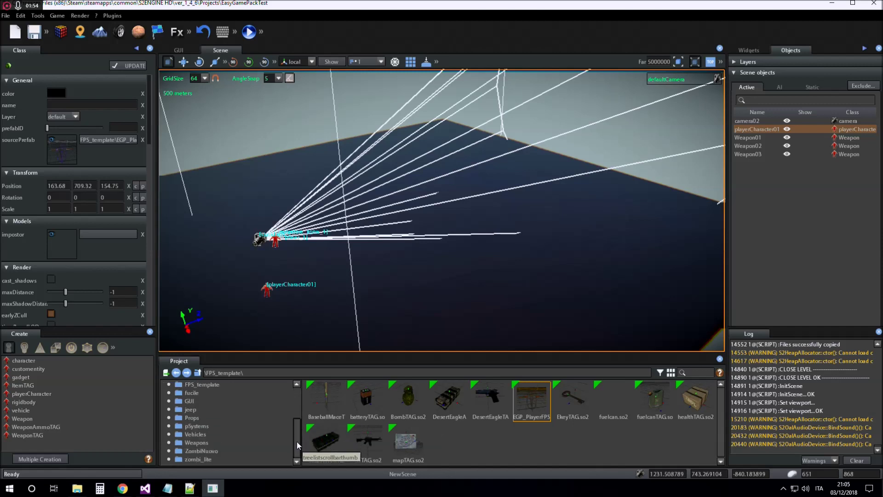
click(189, 401)
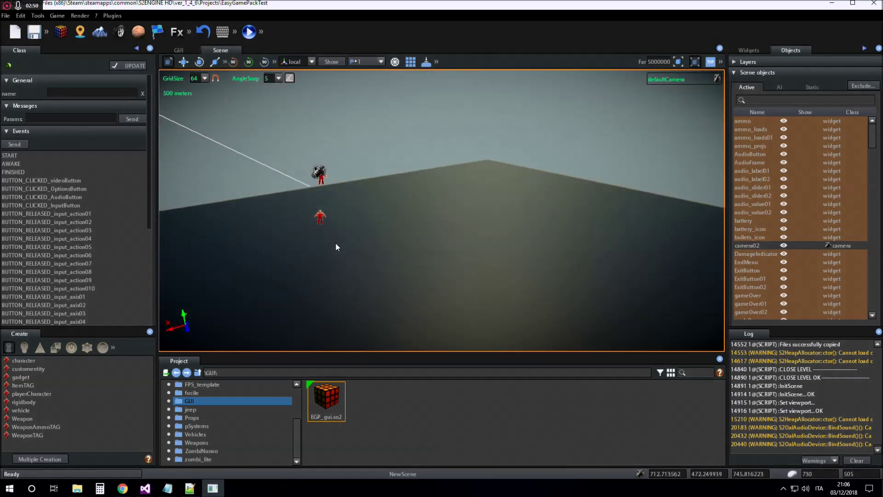
click(249, 31)
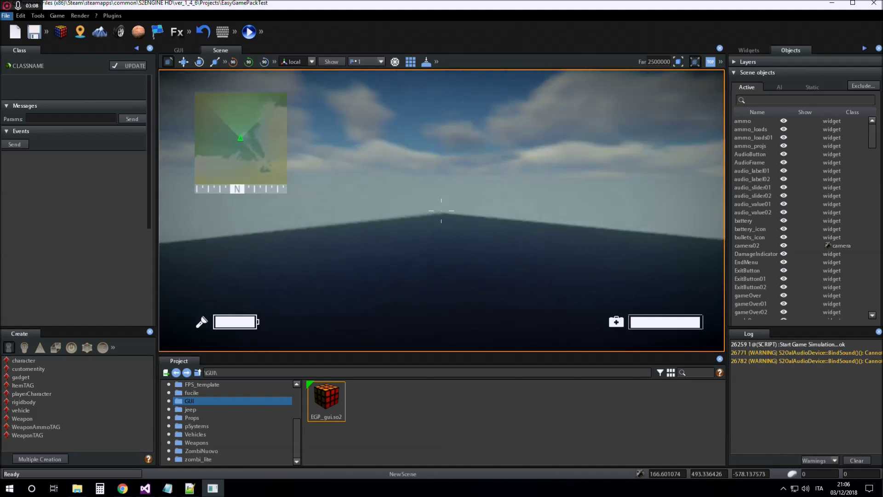
key(Escape)
- Load input.cfg from the EasyGame assets folder into the project's input map and accept the project settings
middle_drag(493, 238, 274, 149)
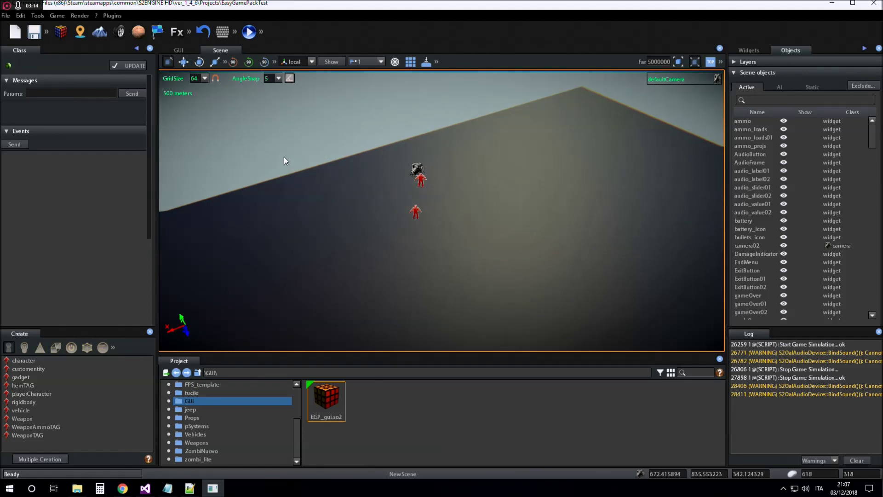
middle_drag(387, 170, 399, 172)
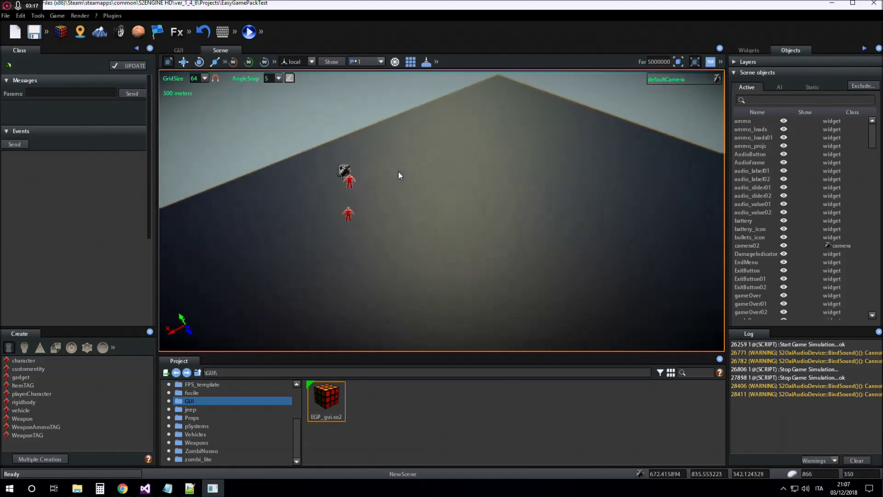
click(223, 32)
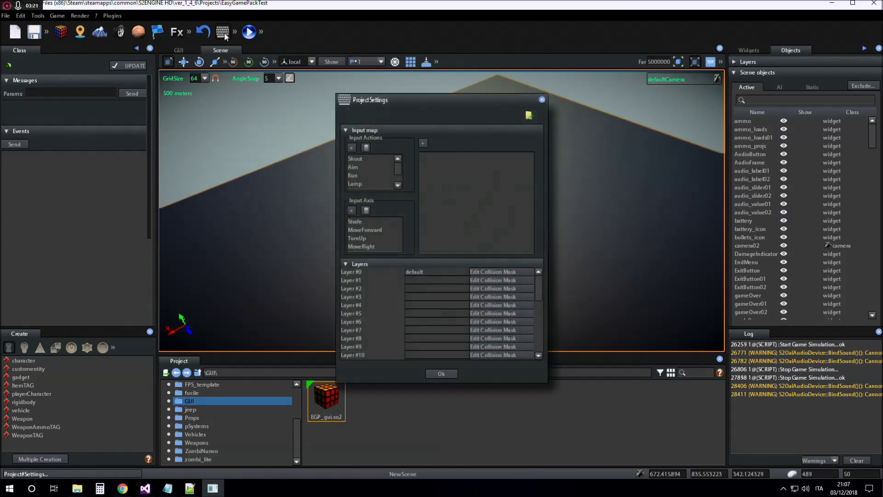
click(529, 116)
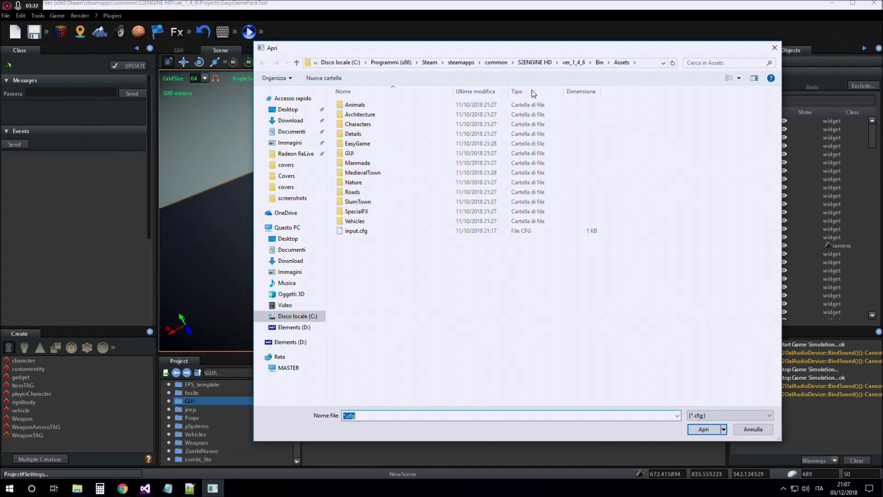
click(371, 145)
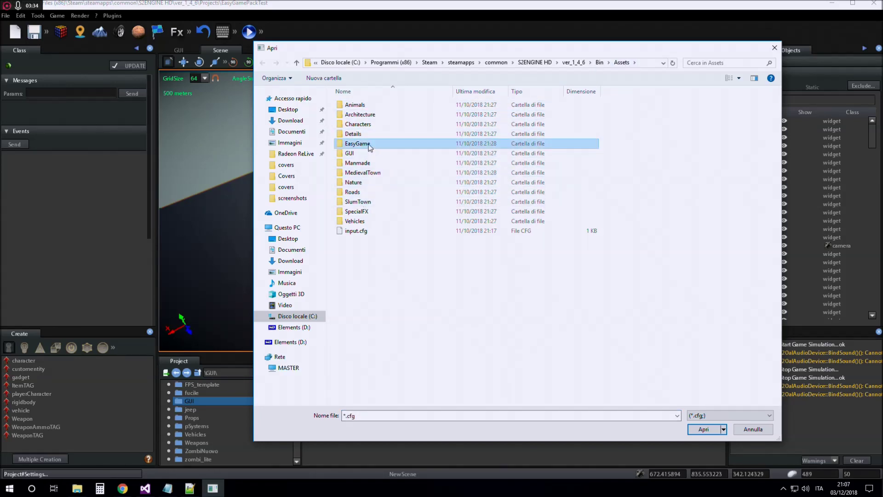
double_click(369, 146)
click(358, 289)
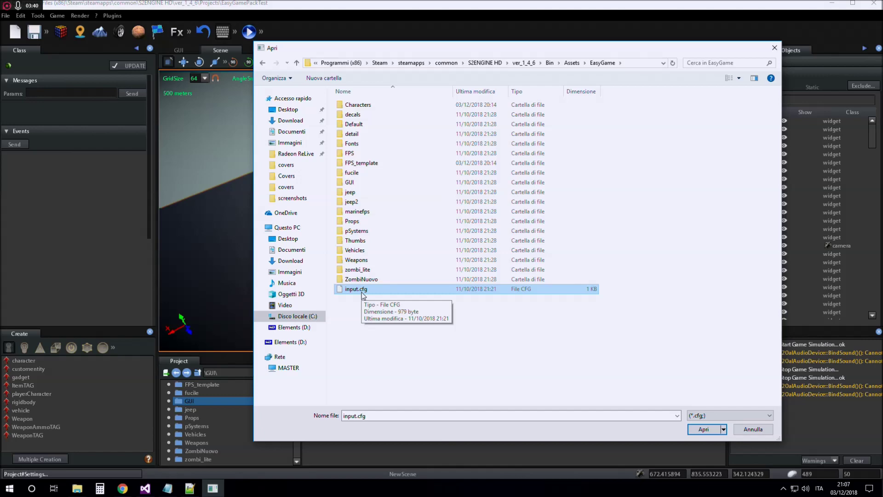
click(705, 429)
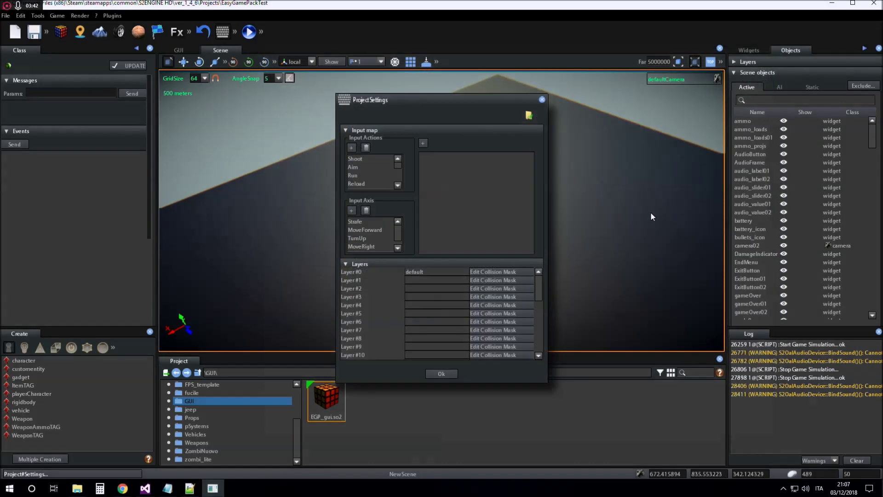
click(441, 373)
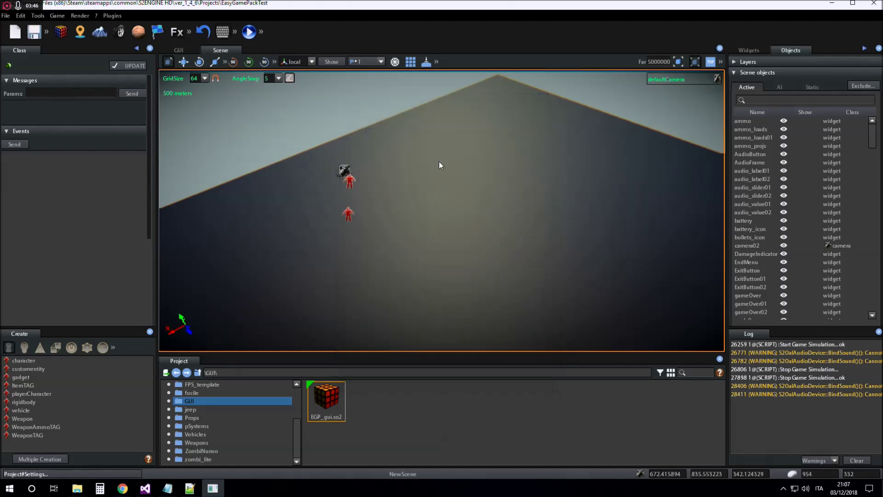
- Run the game simulation and check the video options in the in-game menu
key(w)
mouse_move(441, 222)
right_down()
mouse_move(457, 223)
mouse_move(430, 214)
right_up()
key(F5)
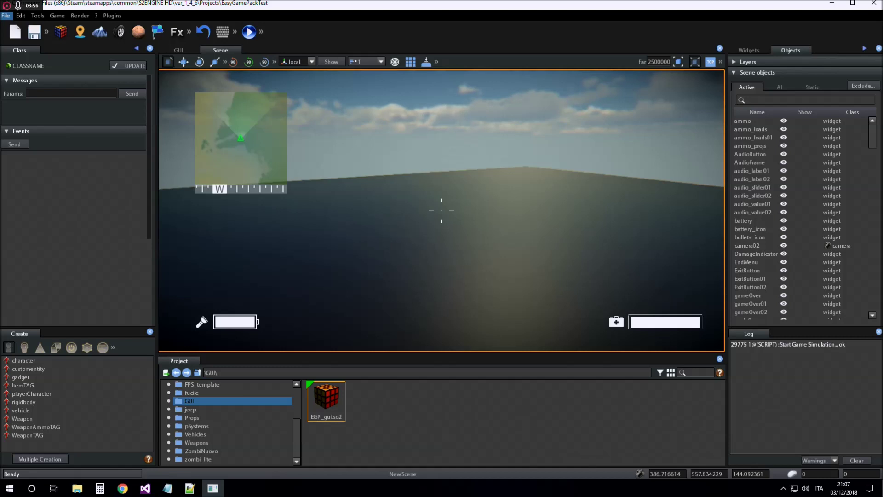
key(Escape)
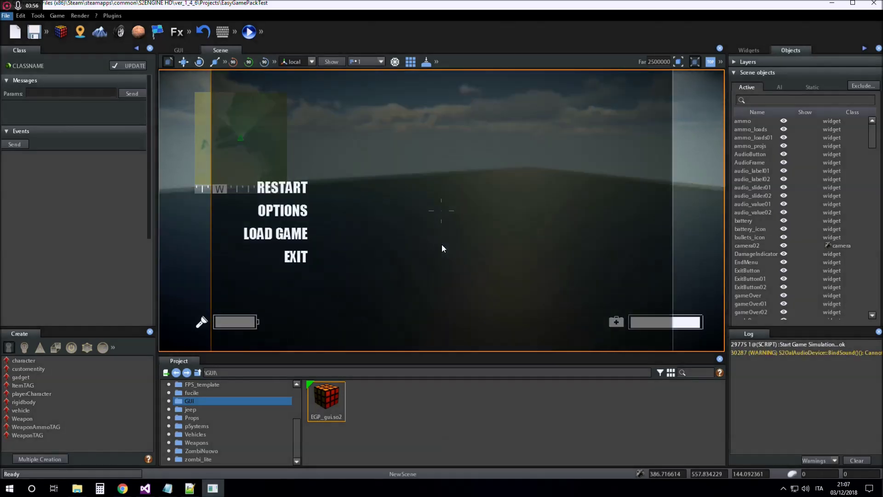
click(287, 215)
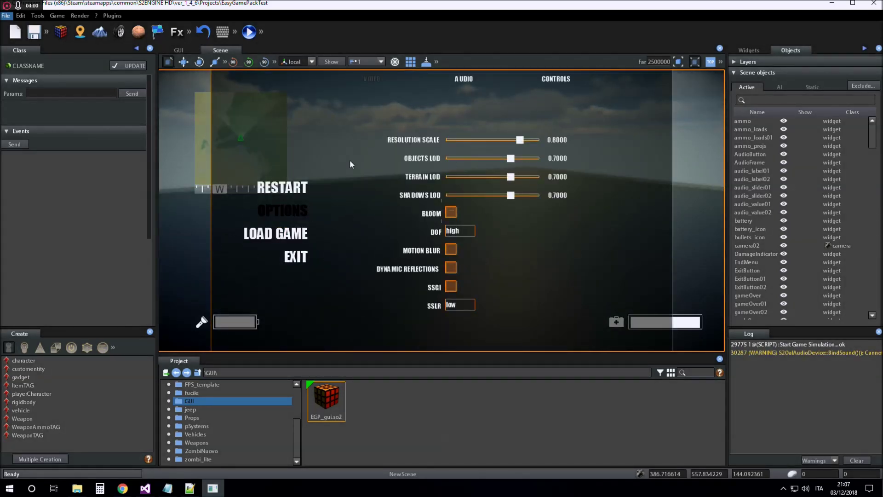
key(Escape)
- Check the weapons and items inventory in the running game, and stop the simulation
key(Tab)
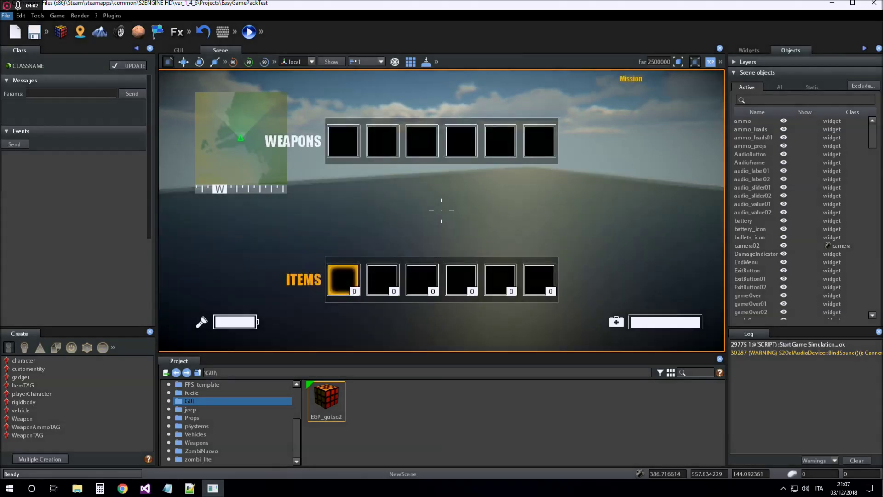
key(i)
key(i)
key(i)
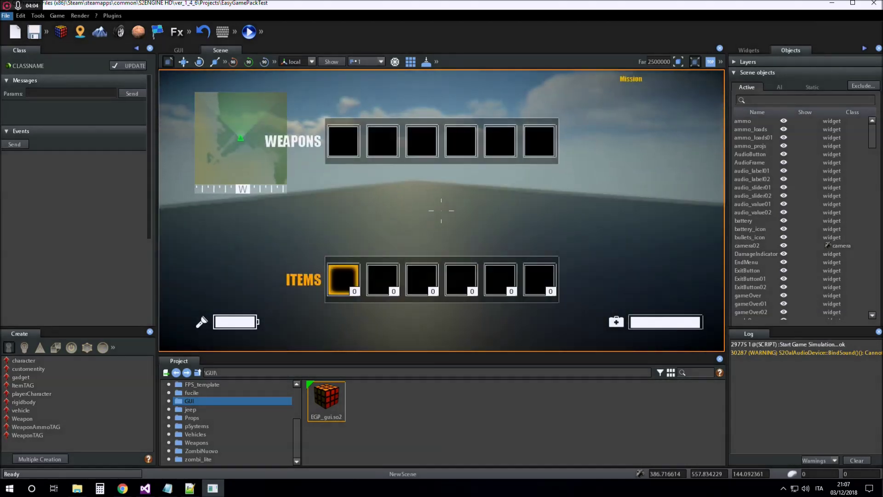
key(Escape)
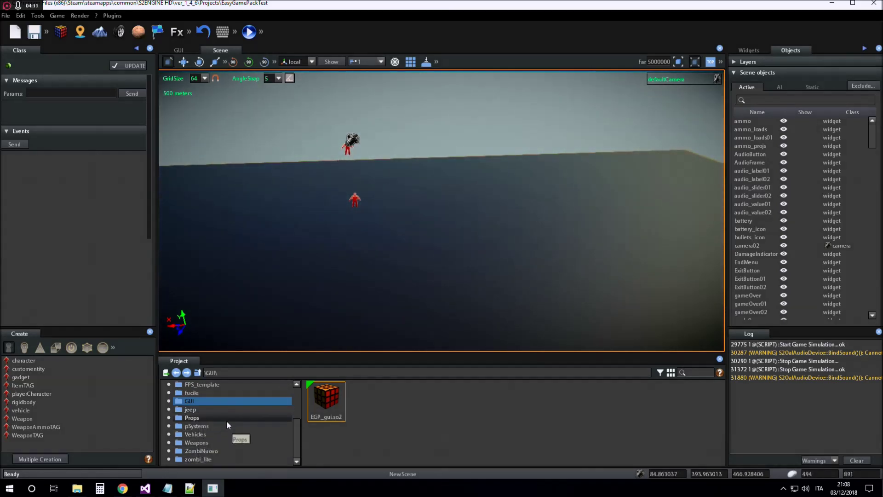
- Place the Desert Eagle and M4 weapon prefabs and their matching ammo prefabs from the FPS_template folder on the ground
scroll(225, 416, up, 1)
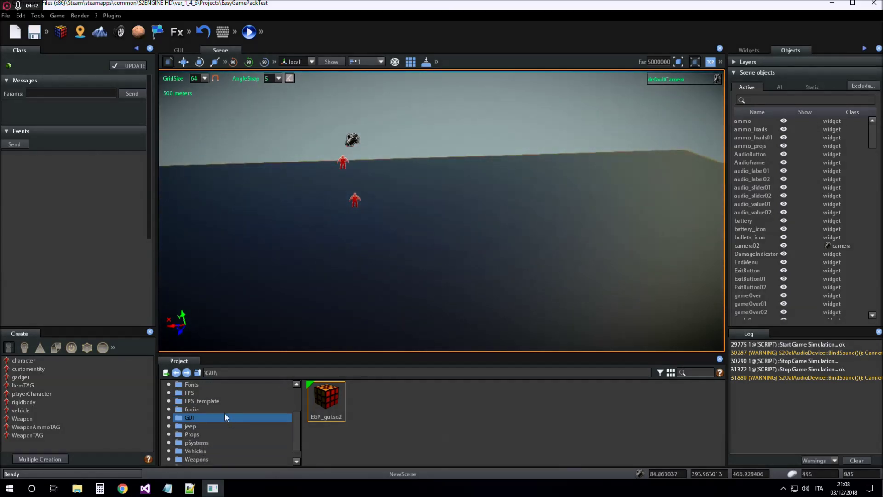
click(194, 402)
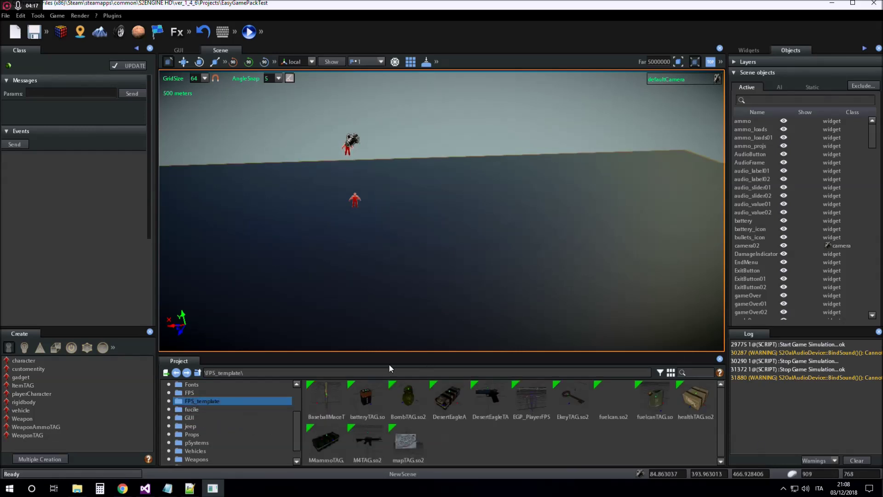
click(445, 408)
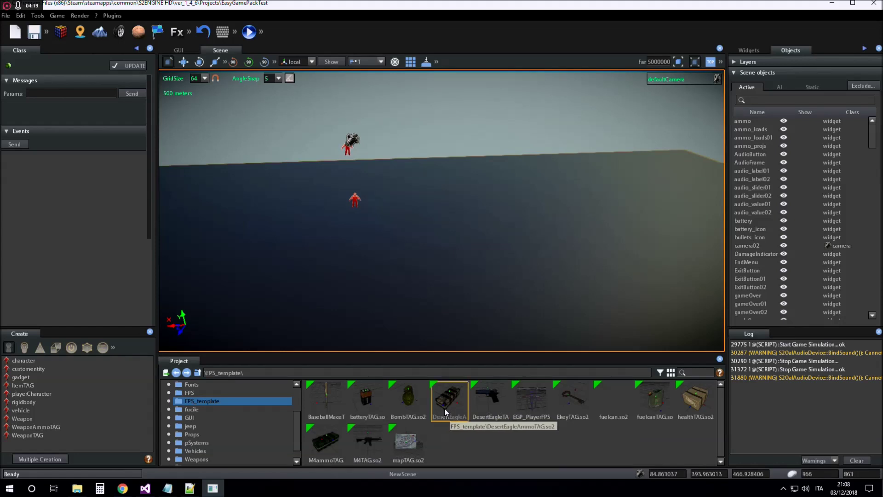
drag(560, 331, 545, 257)
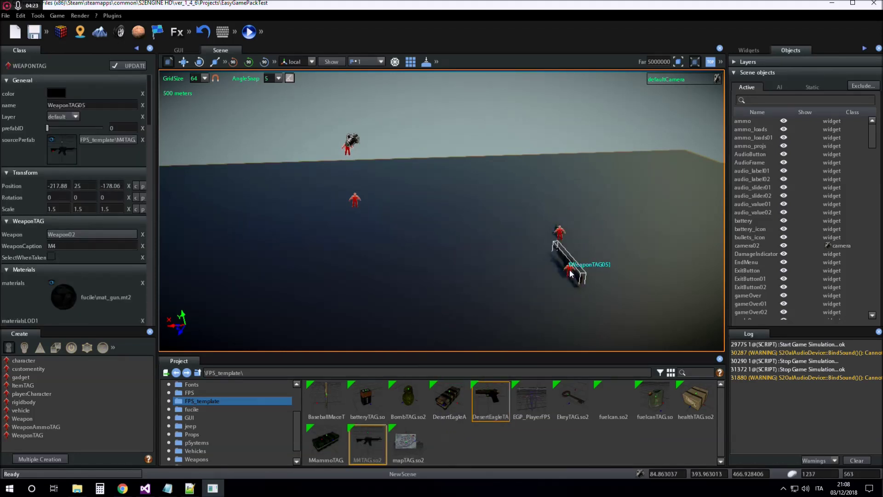
drag(461, 370, 479, 276)
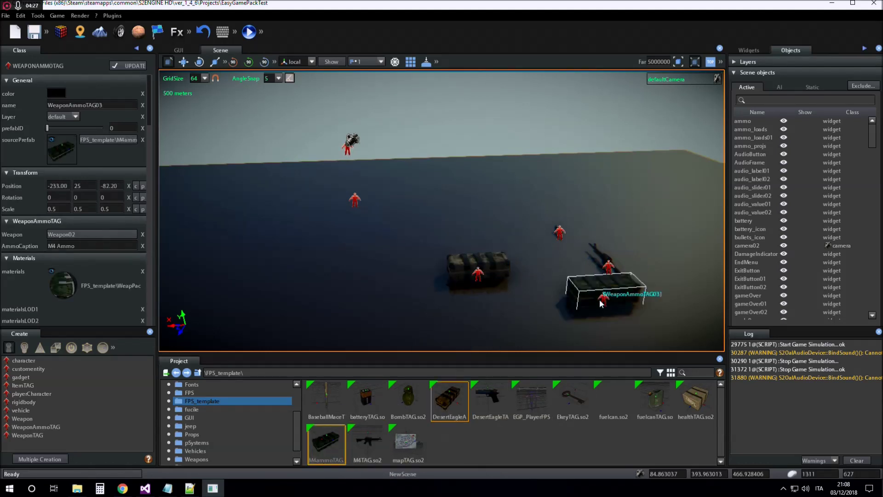
- Run the game simulation and pick up the M4 and the Desert Eagle from the ground
right_drag(532, 302, 617, 269)
key(w)
key(F5)
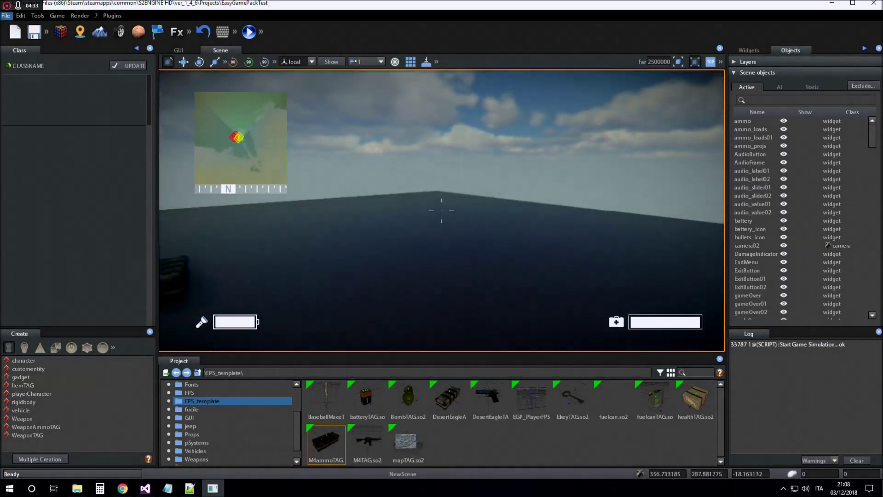
key(w)
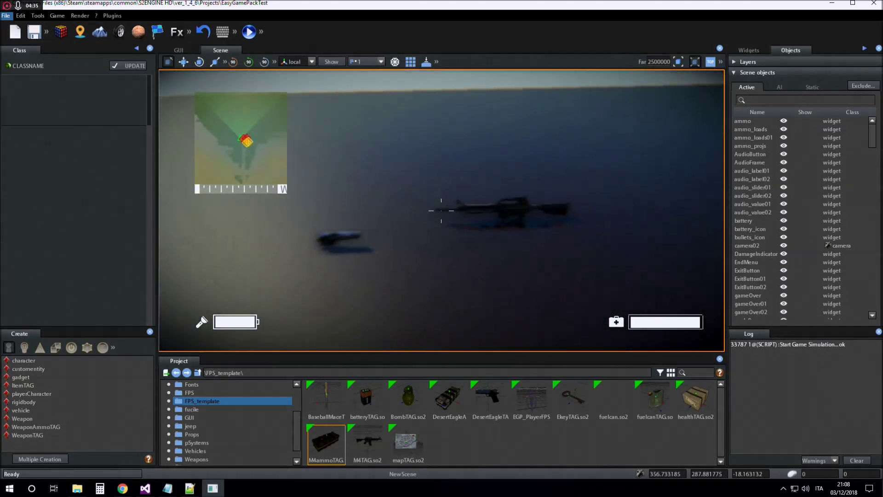
key(e)
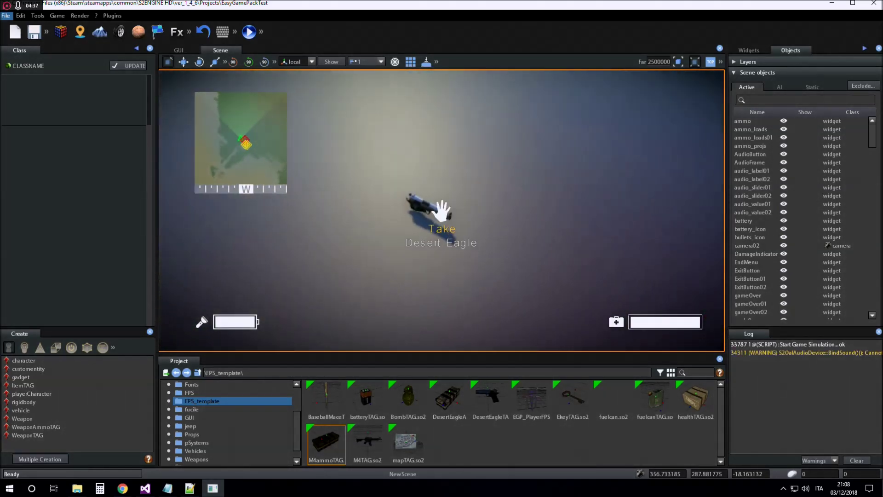
key(e)
key(s)
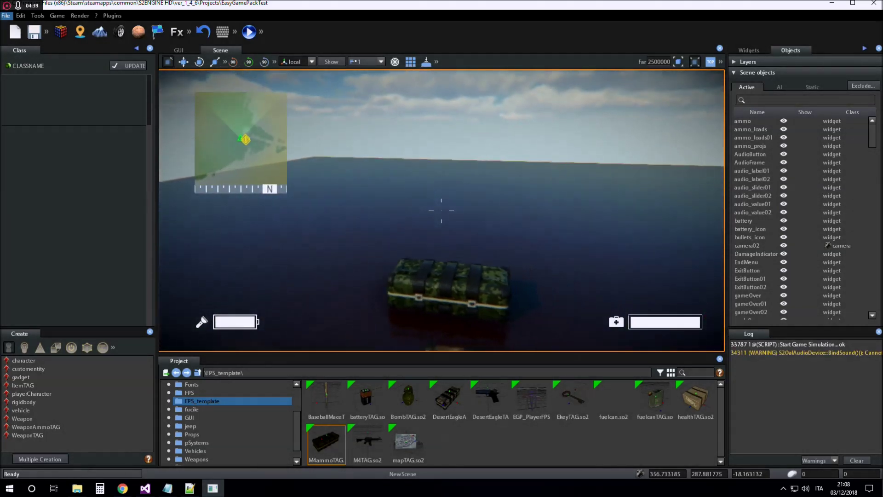
- Equip the Desert Eagle in slot 1 and the M4 in slot 2, test-firing each weapon
key(1)
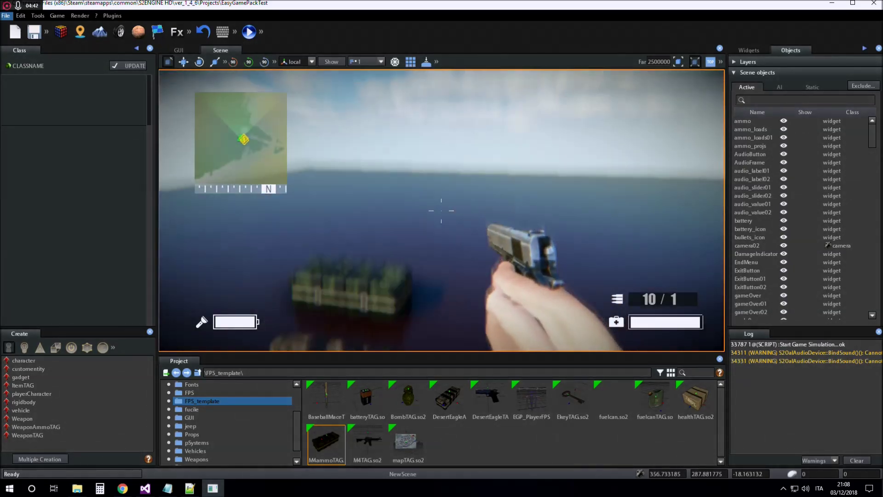
click(441, 211)
click(441, 211)
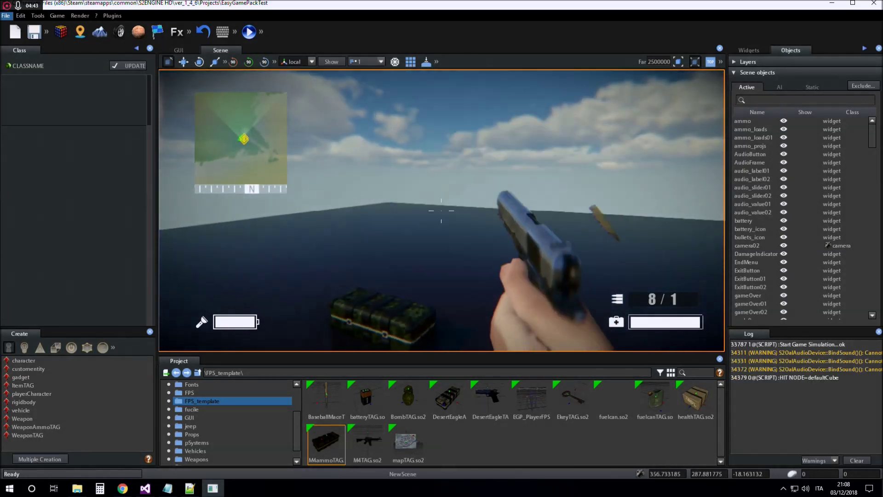
key(2)
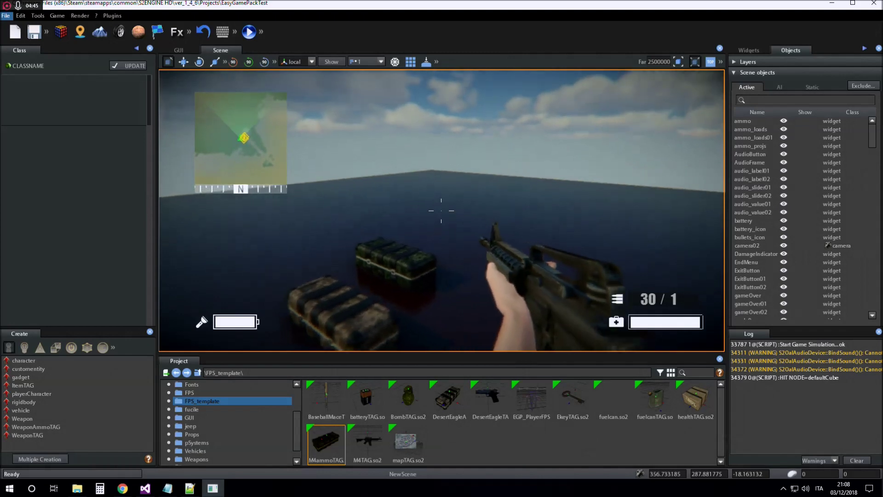
click(442, 211)
click(441, 211)
- Walk up to the two ammo crates in the running game and collect both
key(w)
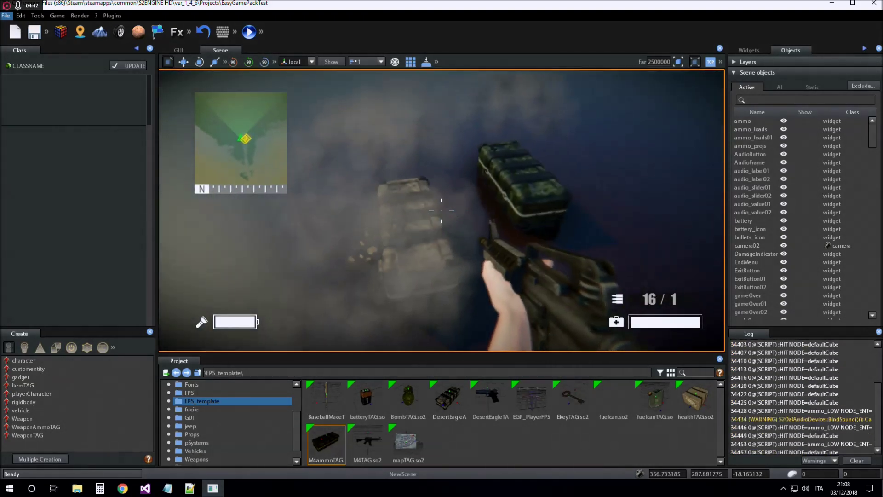
key(e)
key(e)
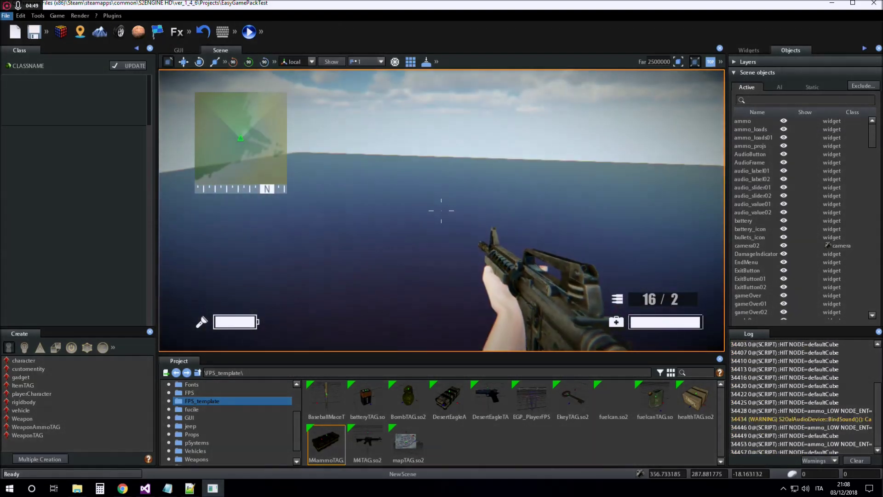
- Test-fire the M4 again in the running game and stop the simulation
click(442, 211)
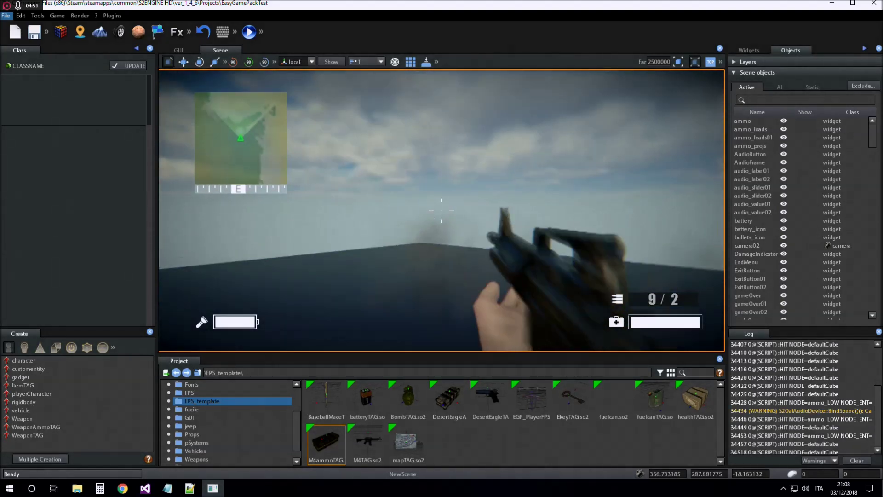
right_click(441, 211)
click(441, 211)
right_drag(441, 210, 441, 211)
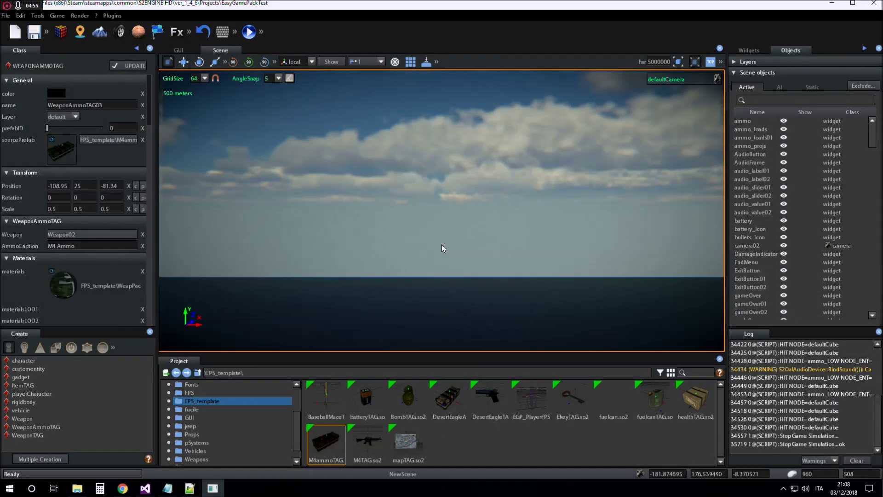
right_drag(441, 244, 488, 275)
scroll(487, 275, down, 5)
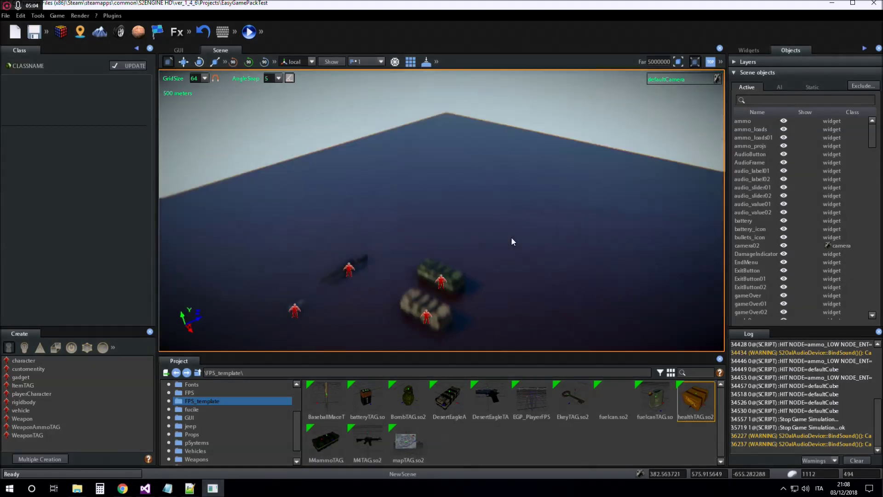
right_drag(512, 236, 500, 220)
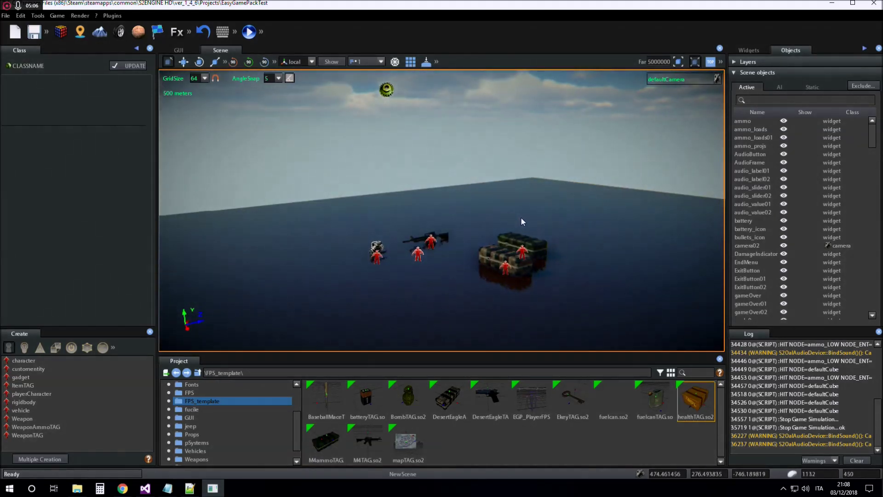